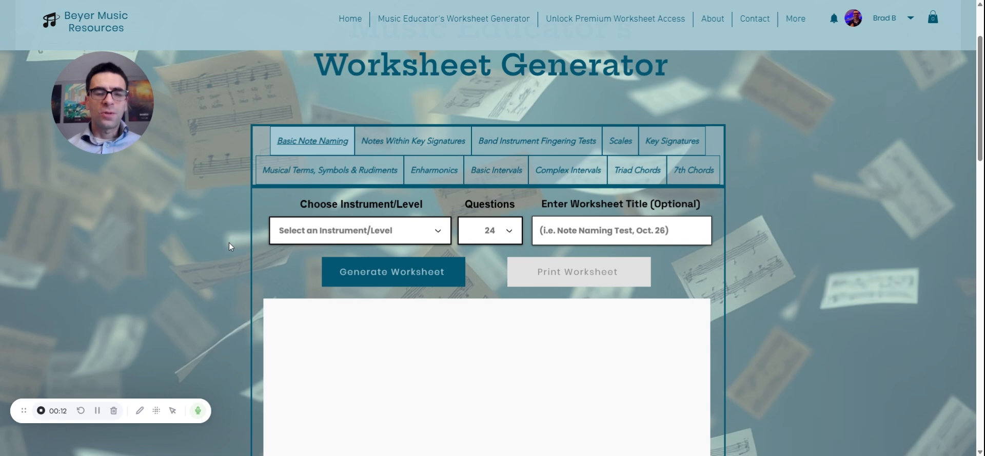
Choose Trumpet - Intermediate (First Octave) as the instrument and level for the basic note naming worksheet
scroll(488, 257, up, 2)
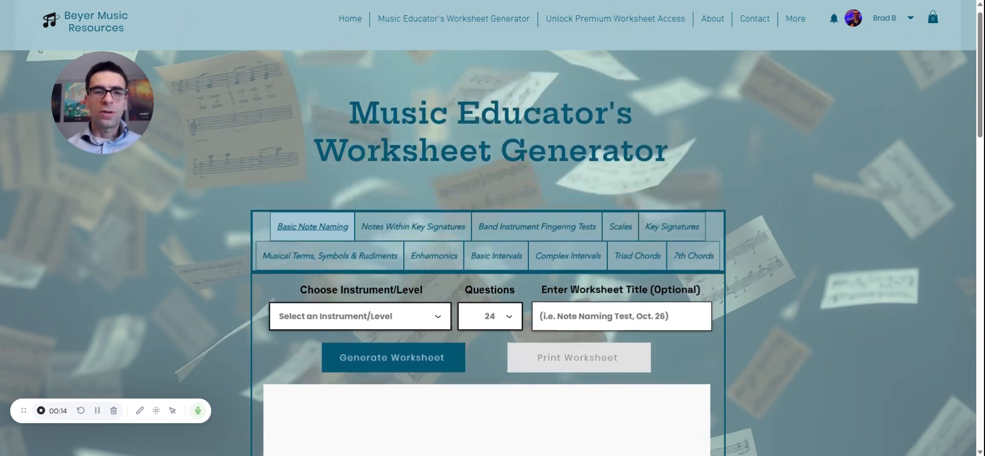
scroll(487, 256, down, 2)
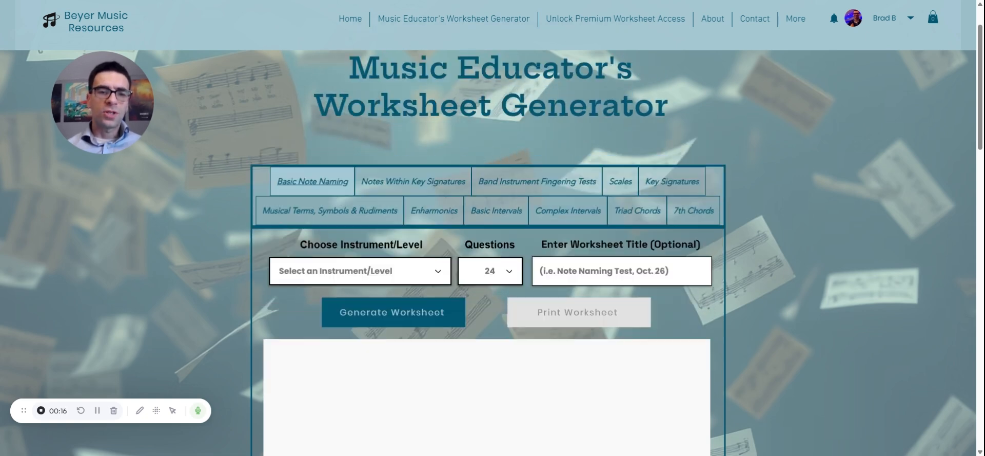
scroll(487, 256, down, 1)
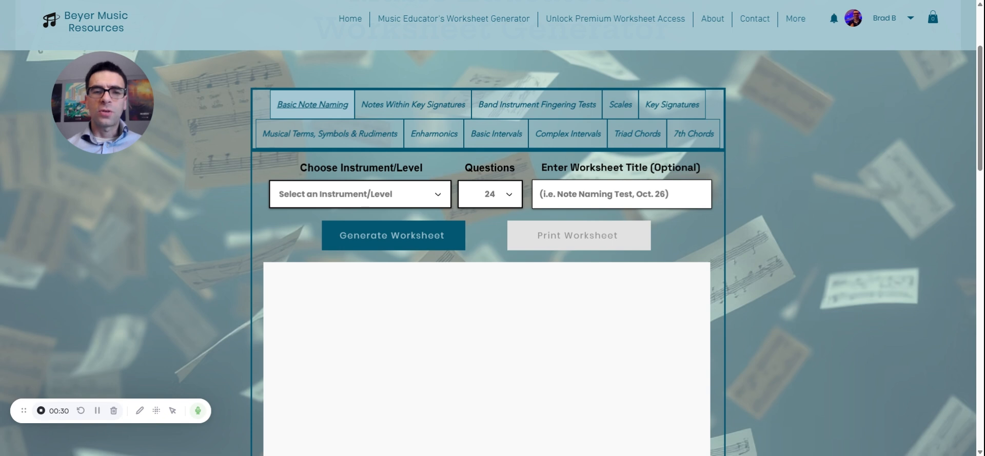
click(359, 194)
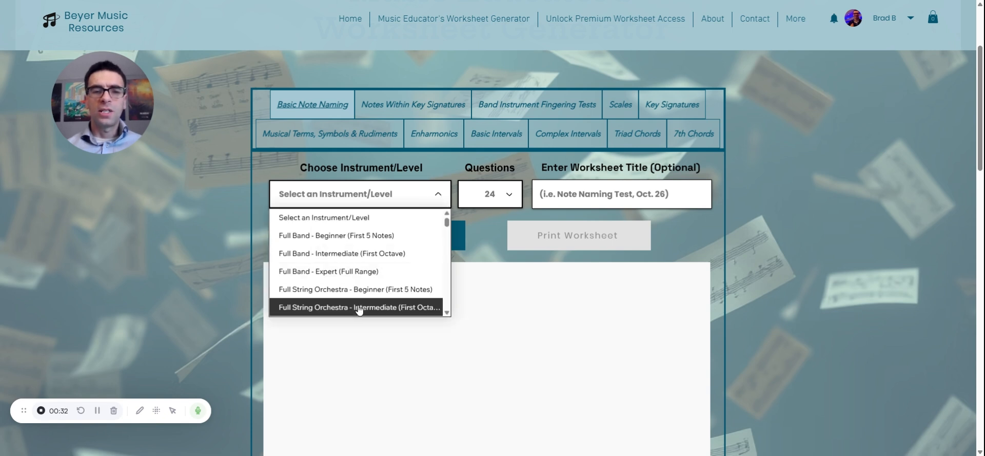
scroll(359, 306, down, 2)
scroll(359, 308, down, 3)
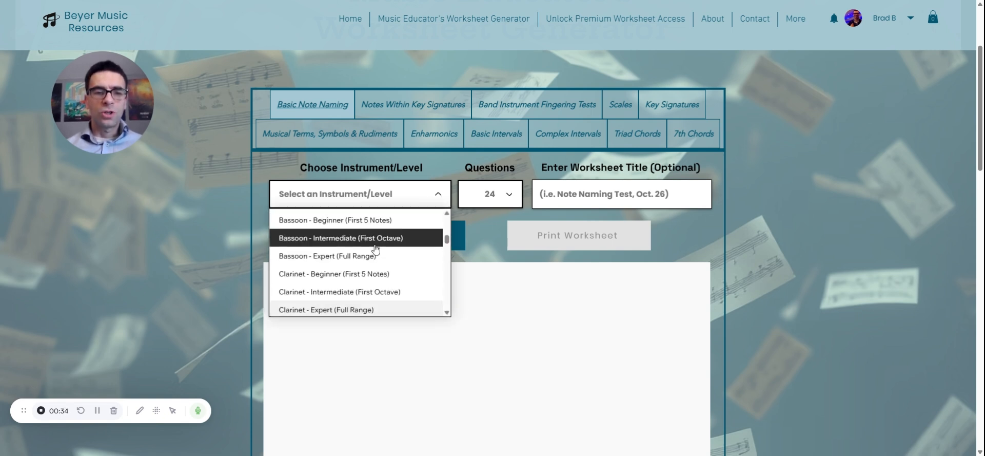
scroll(376, 249, down, 2)
scroll(376, 249, down, 4)
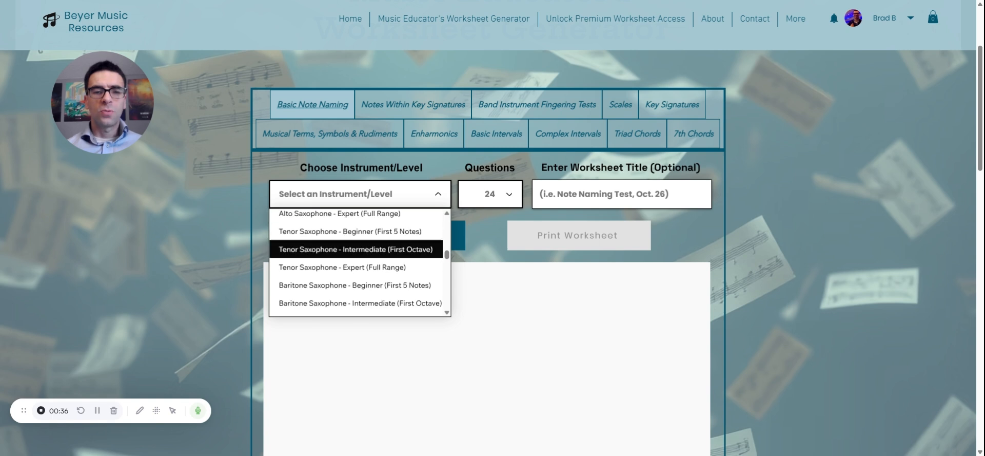
scroll(360, 239, down, 1)
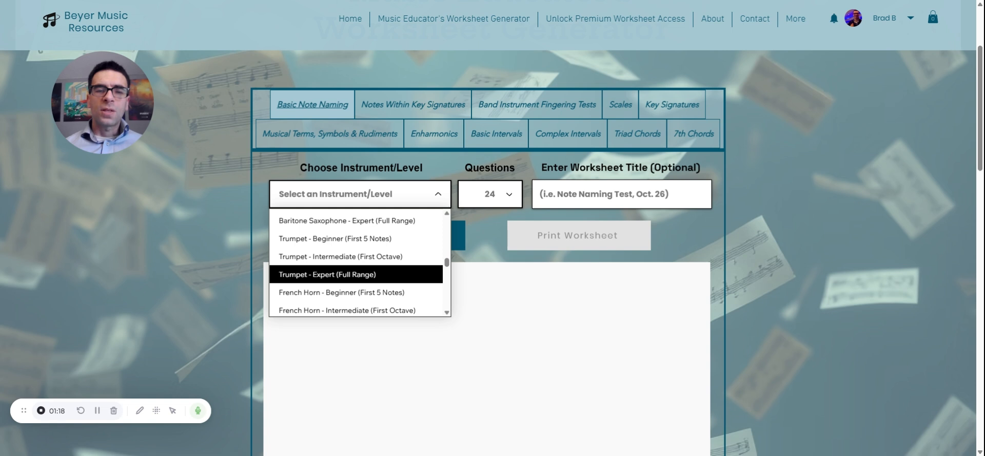
click(370, 260)
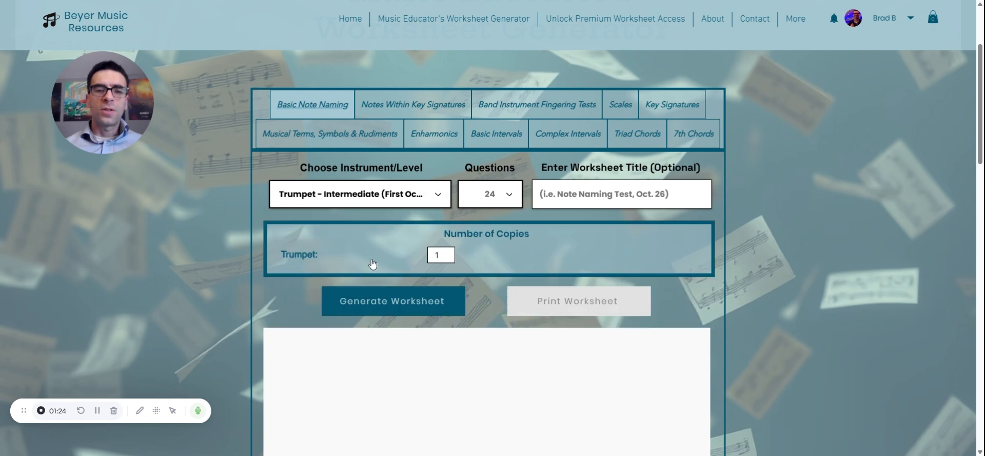
Check the available question counts and title the worksheet "Trumpet Test, 5/10"
click(506, 205)
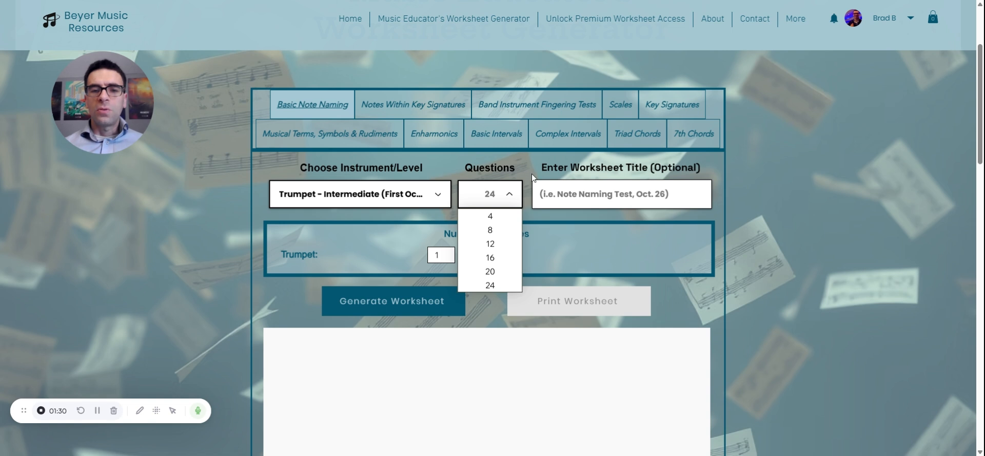
click(556, 183)
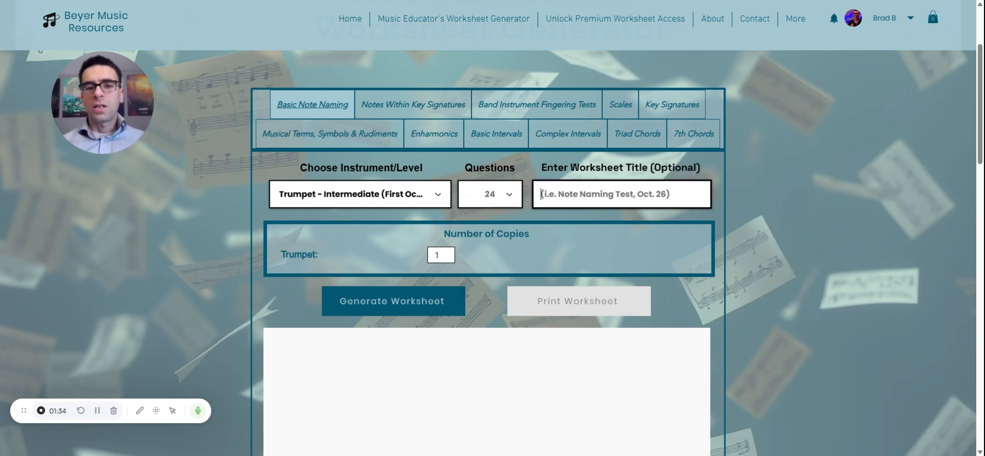
text(Trumpet Tes)
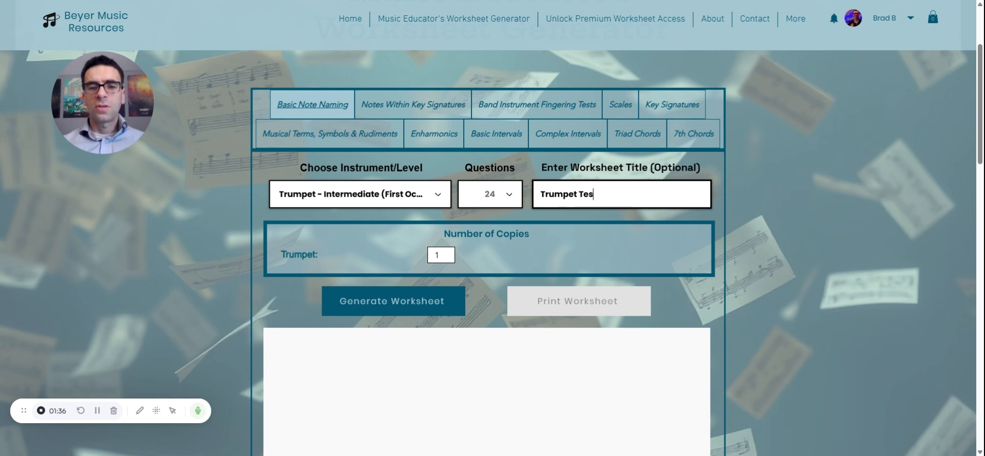
text(t, 5/10)
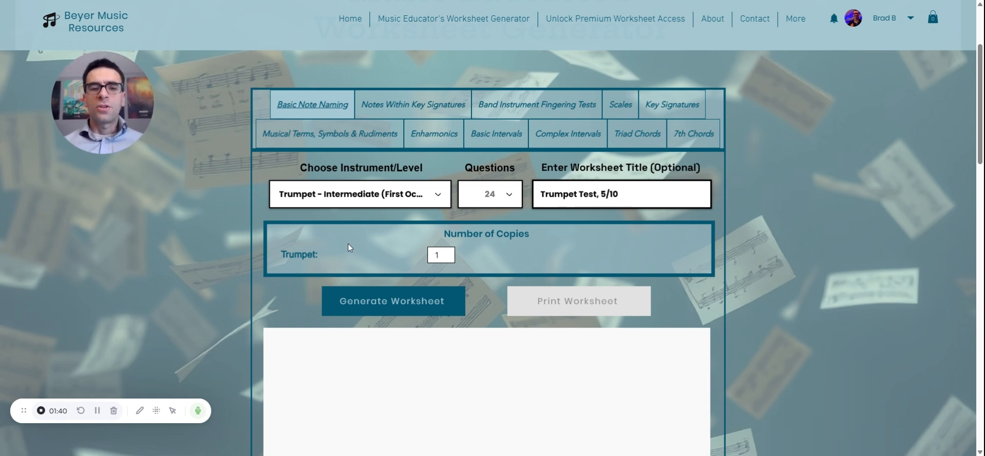
Generate the trumpet note naming worksheet and look through all of its questions
scroll(347, 243, down, 2)
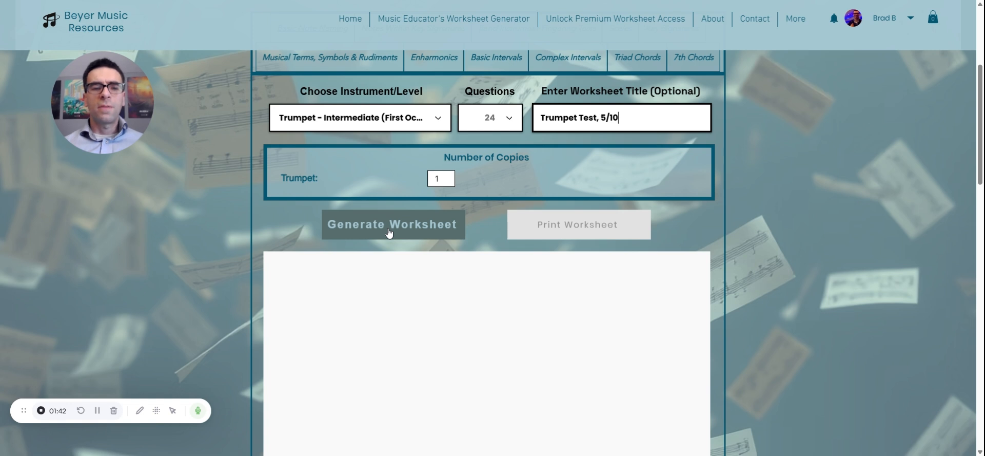
scroll(389, 232, down, 2)
click(392, 153)
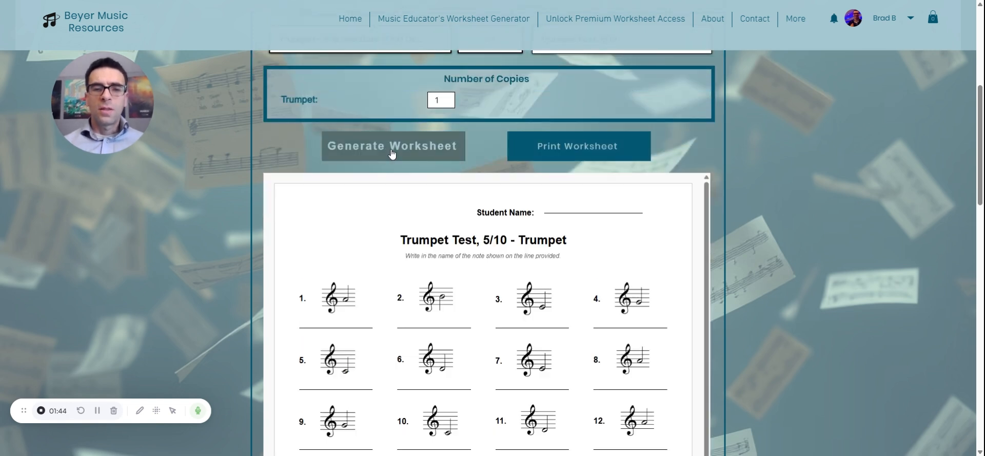
scroll(235, 277, down, 2)
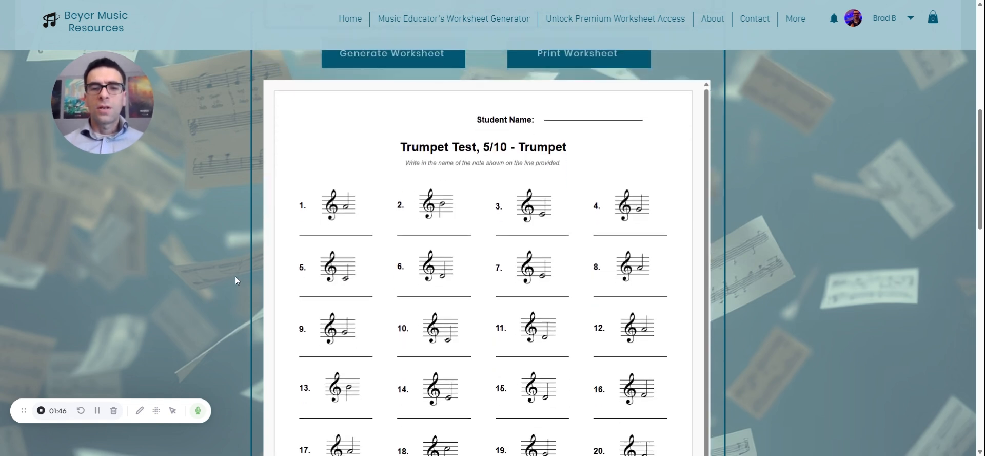
scroll(235, 280, down, 1)
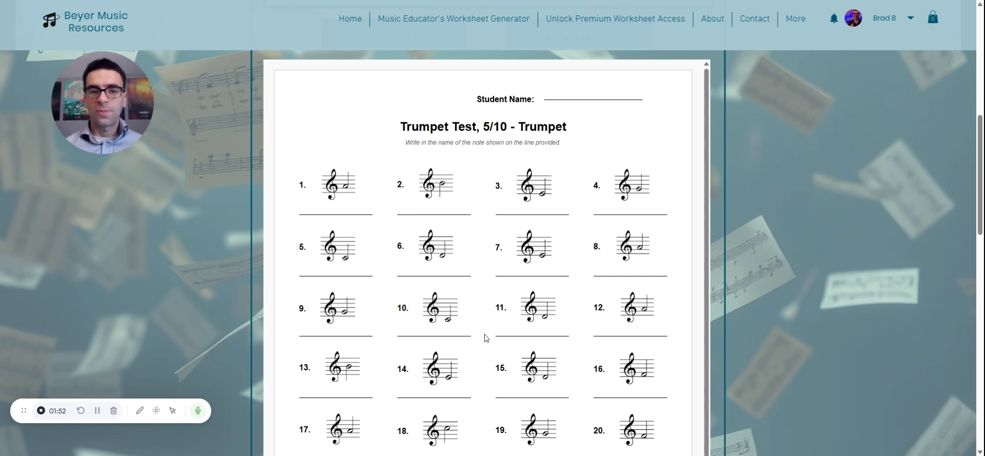
scroll(486, 338, down, 2)
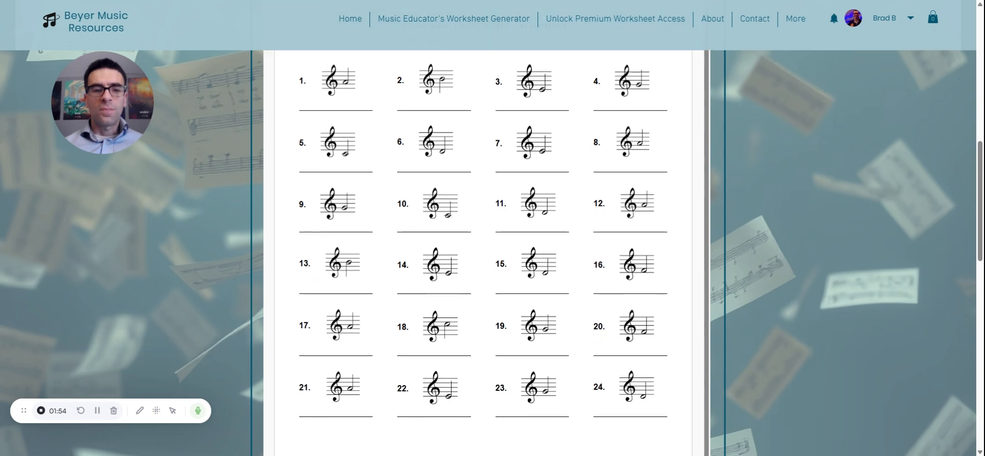
scroll(371, 96, up, 3)
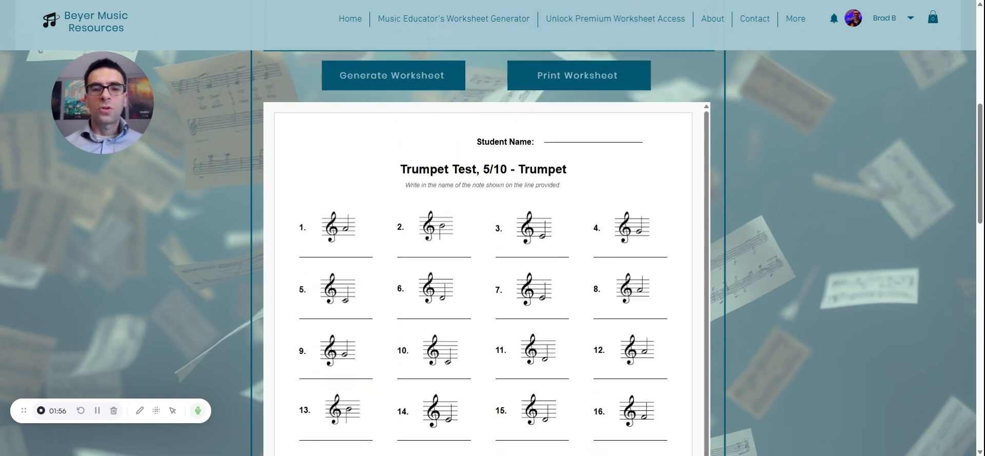
Regenerate the trumpet worksheet three times to produce new random versions of the questions
click(394, 81)
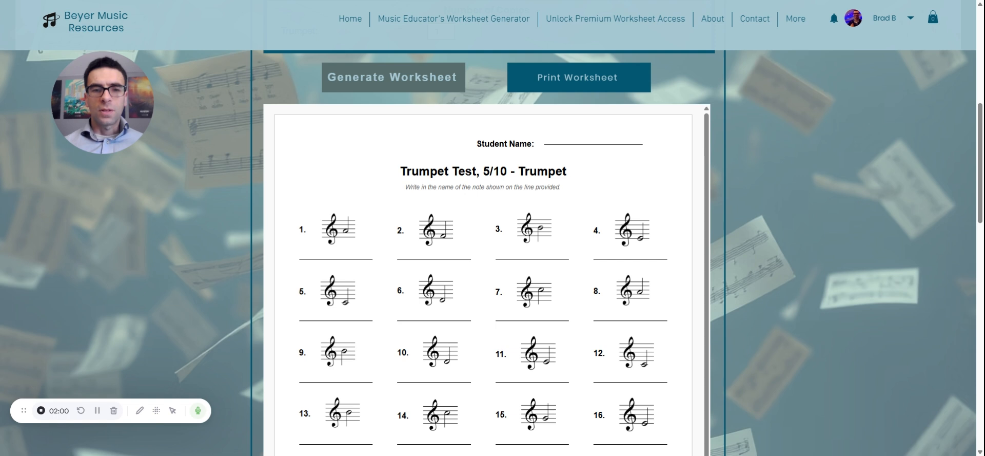
click(394, 81)
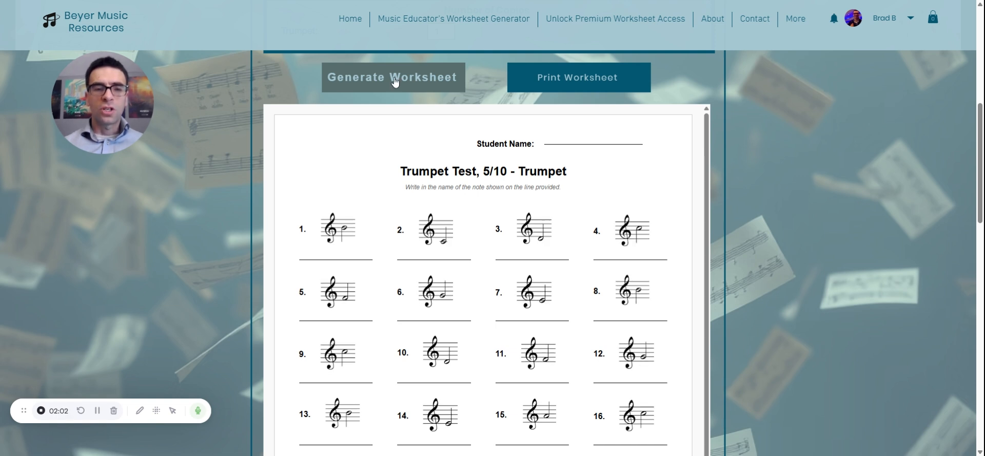
click(394, 81)
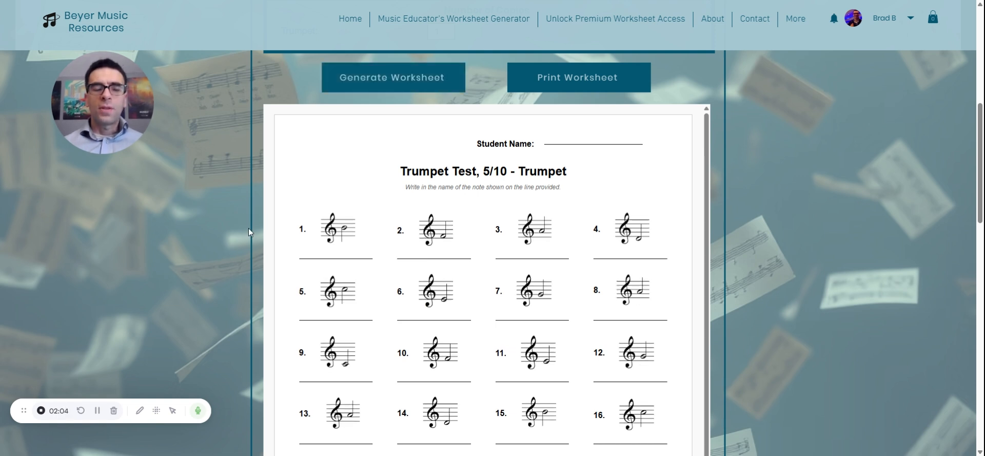
scroll(249, 229, down, 3)
Change the instrument and level to Full Band - Intermediate (First Octave) and view the copy counts per instrument
scroll(248, 228, up, 6)
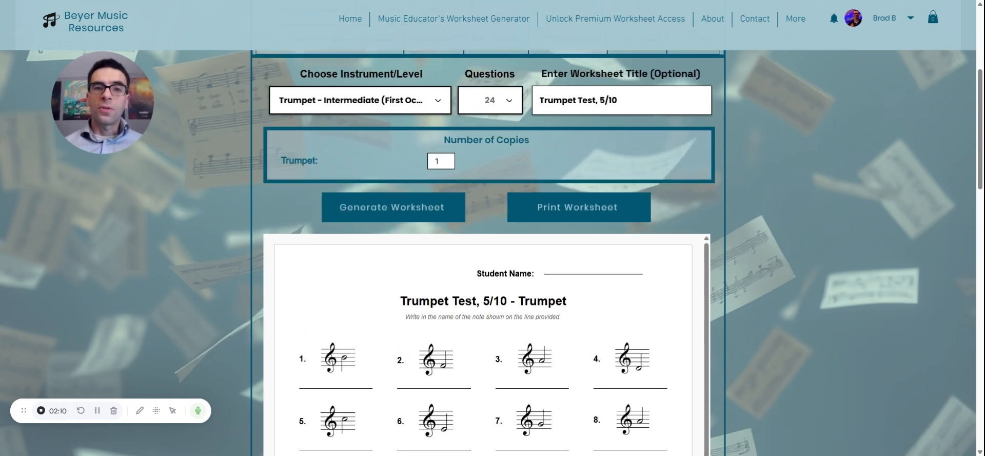
click(376, 108)
scroll(373, 163, up, 5)
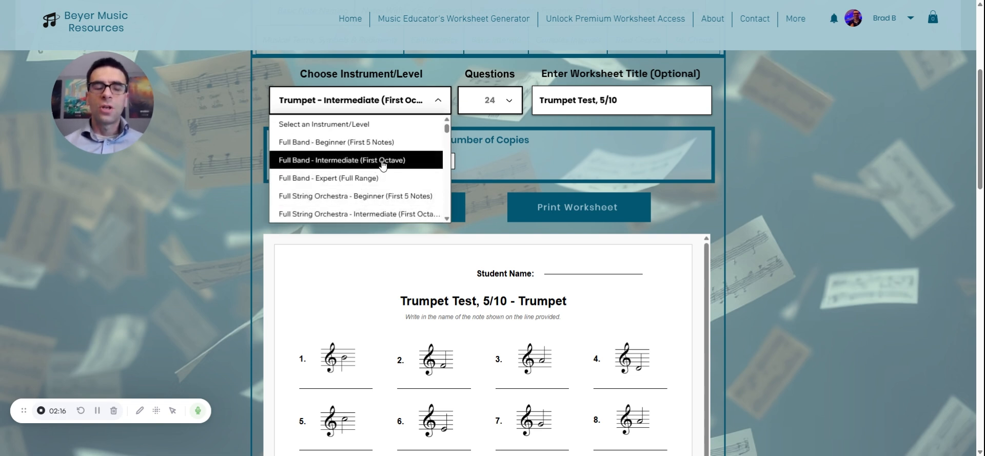
click(339, 162)
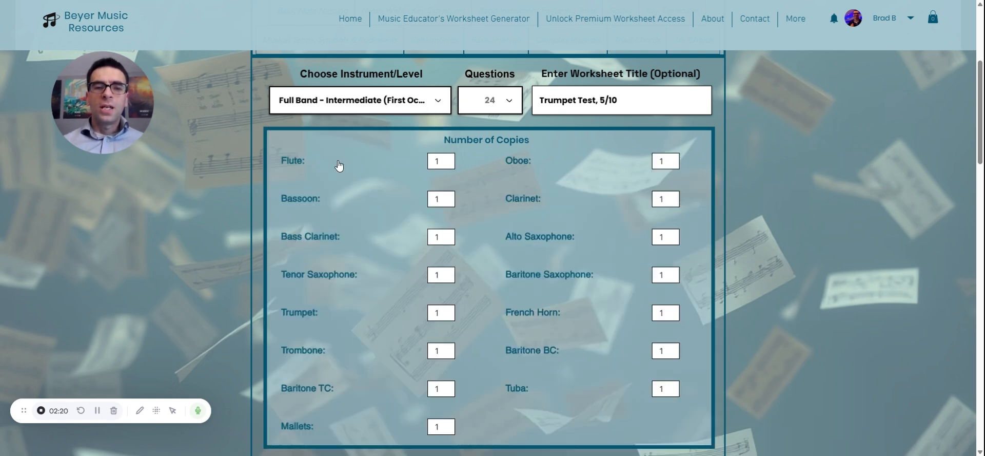
scroll(253, 251, down, 1)
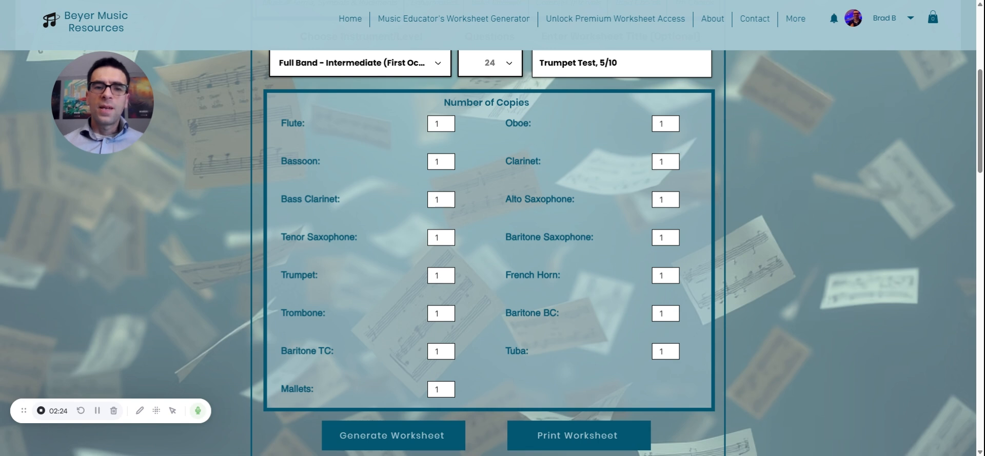
Set the number of copies to 4 for Flute, 0 for Bassoon, 0 for Bass Clarinet, 3 for Tenor Saxophone and 6 for Trumpet
click(439, 126)
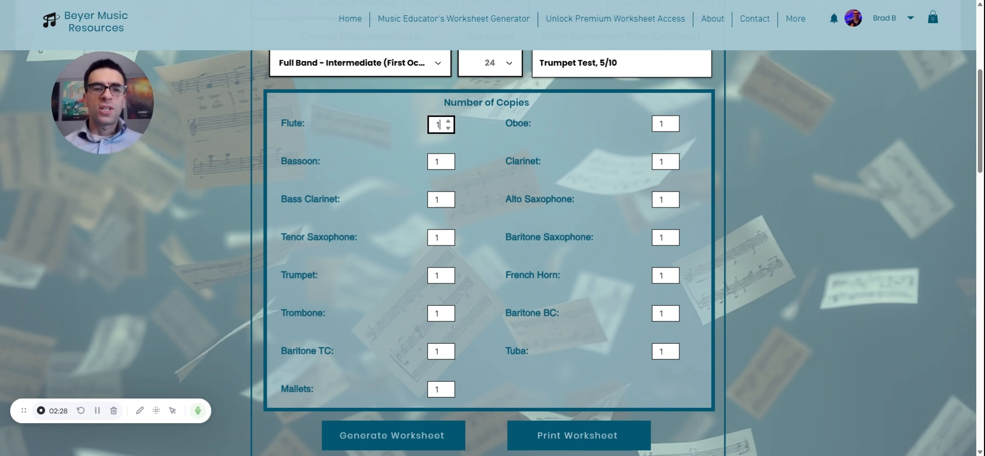
key(BackSpace)
text(4)
key(Tab)
text(0)
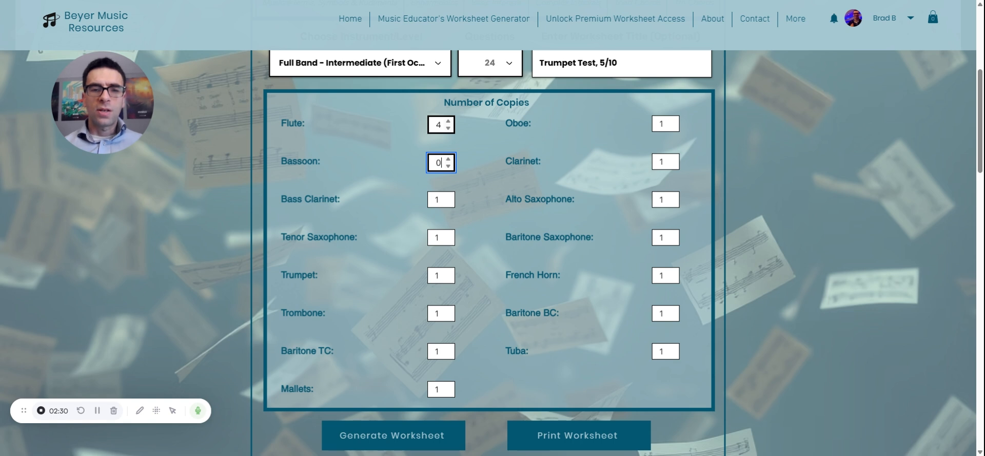
key(Tab)
text(0)
key(Tab)
text(3)
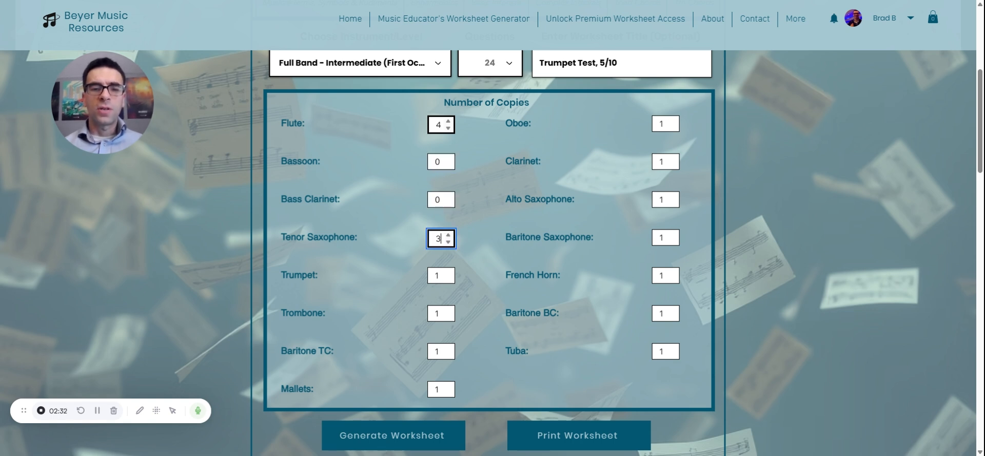
key(Tab)
text(6)
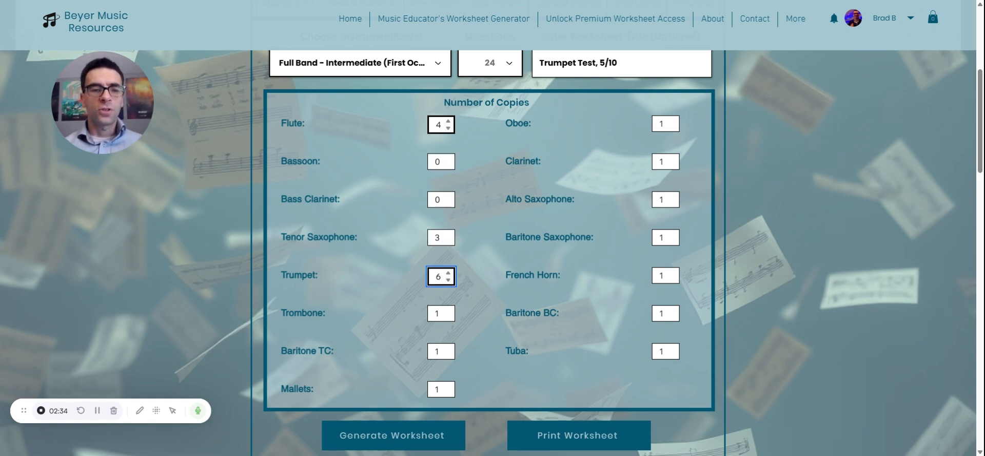
Set the number of copies for Tuba to 7, skipping the instruments before it
key(Tab)
key(Tab)
key(Tab)
key(Tab)
key(Tab)
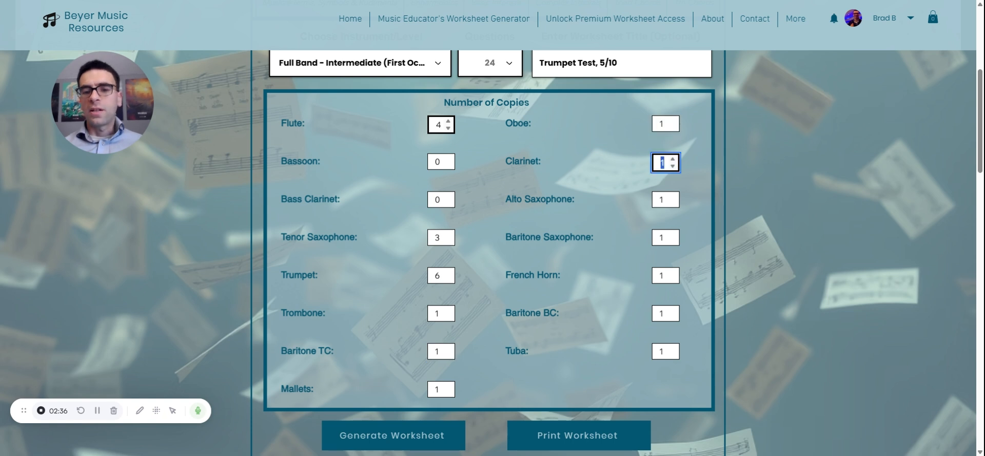
key(Tab)
key(Tab)
key(Tab)
key(Tab)
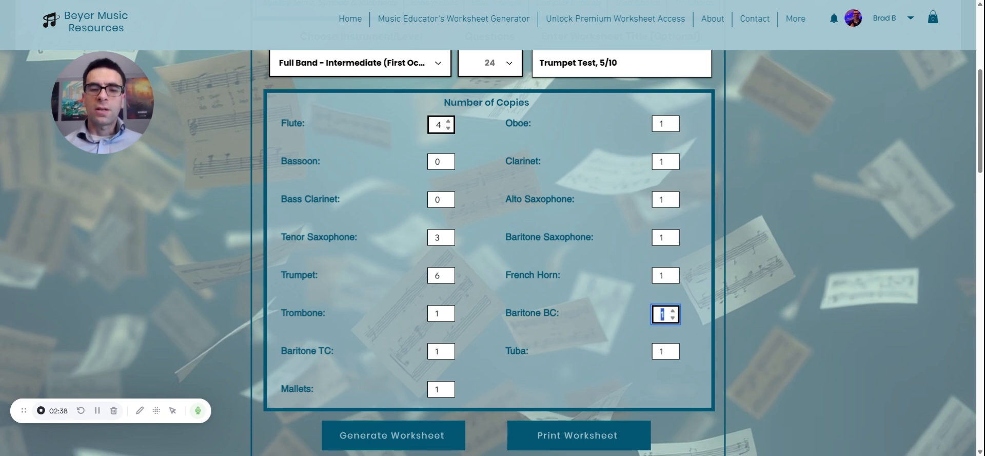
key(Tab)
text(7)
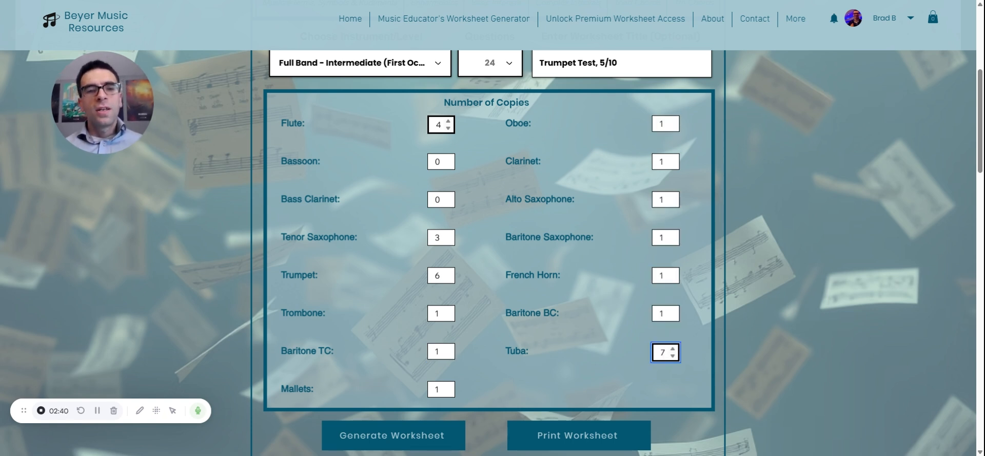
key(Return)
Generate the full band note naming worksheets with the chosen number of copies for each instrument
scroll(226, 269, down, 3)
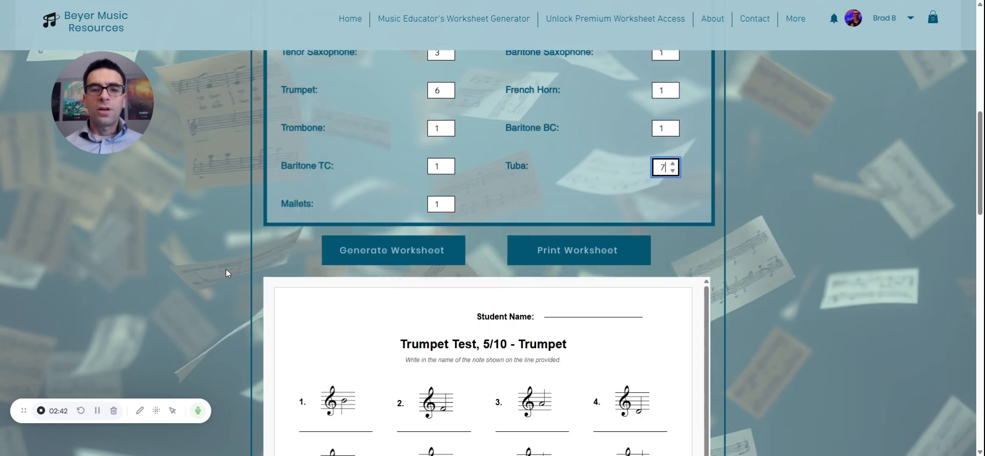
scroll(225, 269, up, 5)
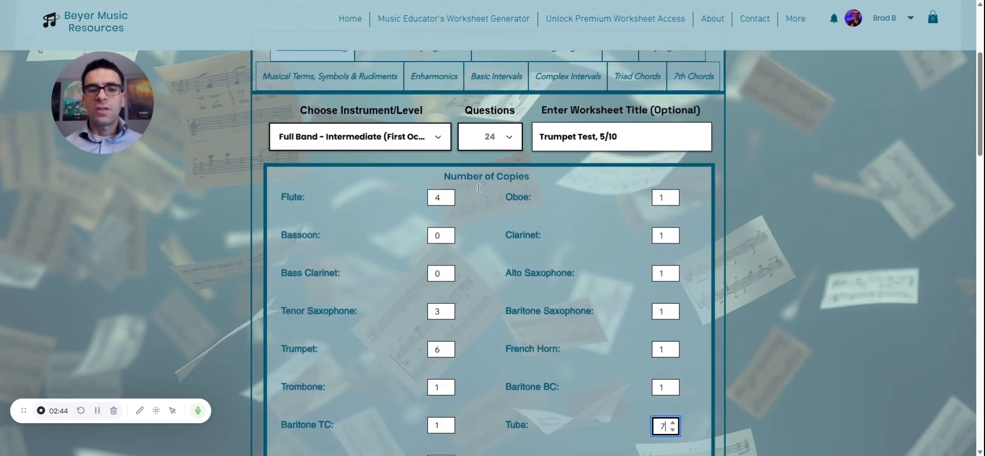
scroll(478, 188, down, 5)
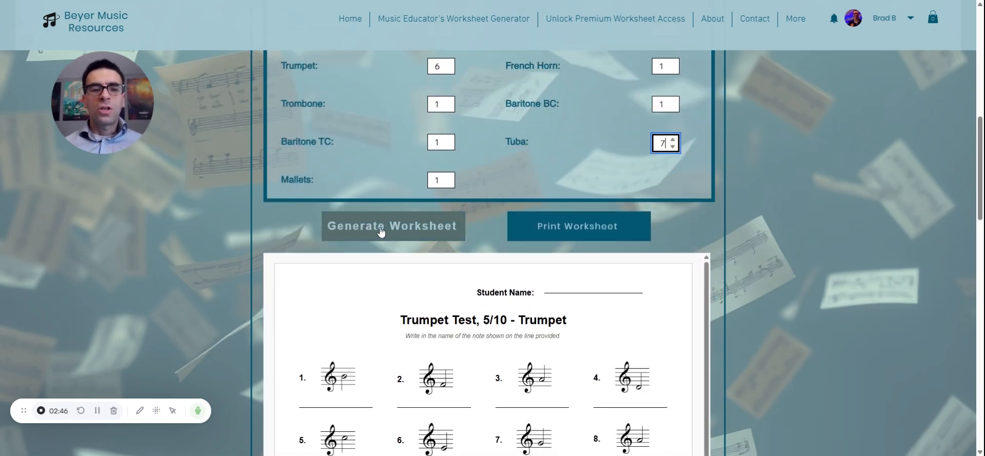
click(380, 232)
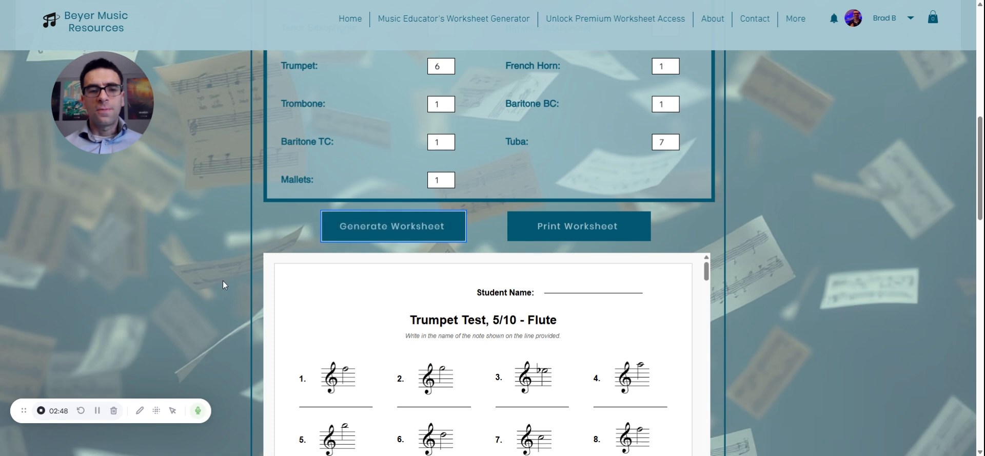
Review the generated full band worksheets from Flute through Baritone TC, examining the copies, notes and clef for each instrument
scroll(223, 281, down, 4)
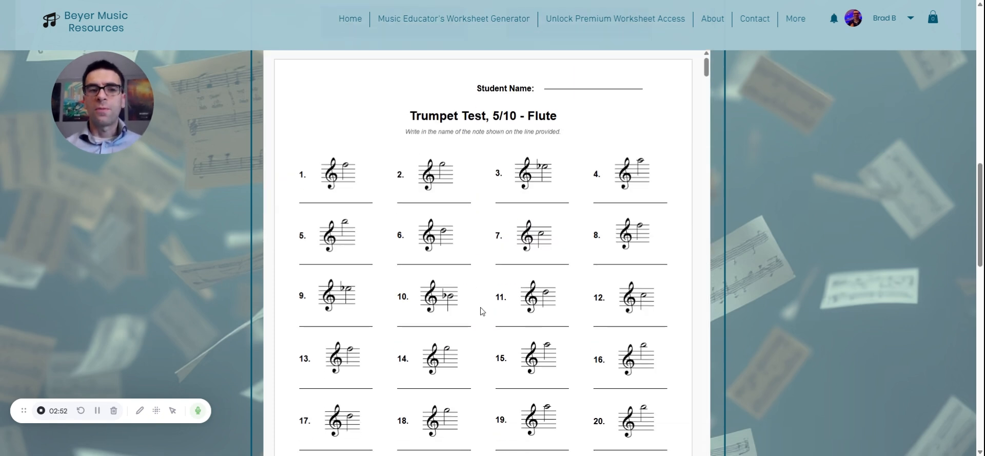
scroll(481, 310, down, 2)
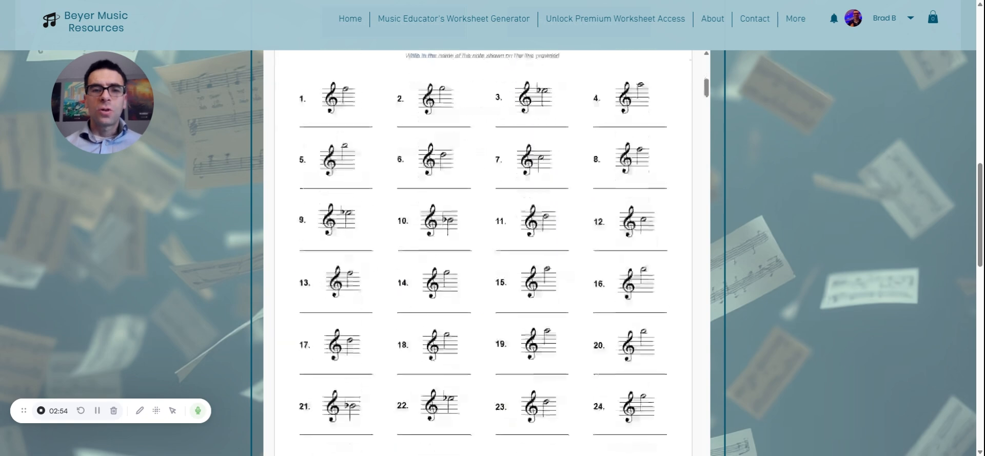
scroll(483, 251, down, 10)
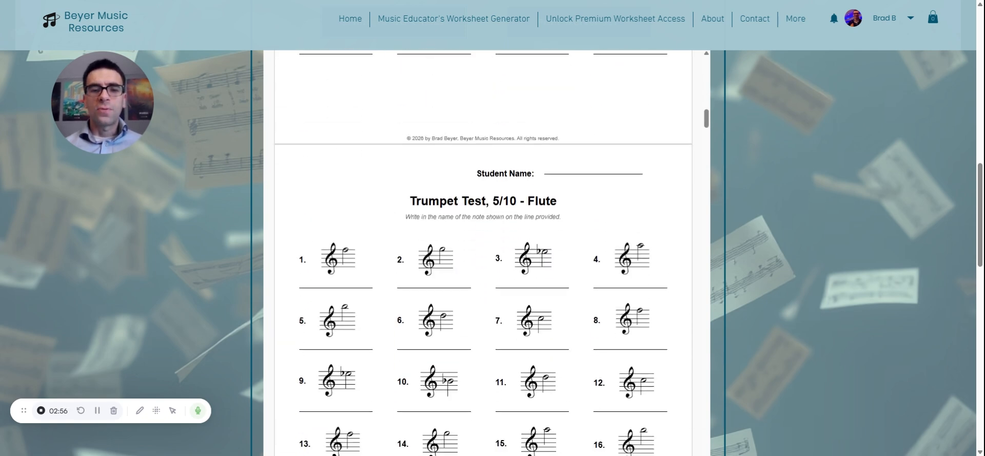
scroll(482, 252, down, 20)
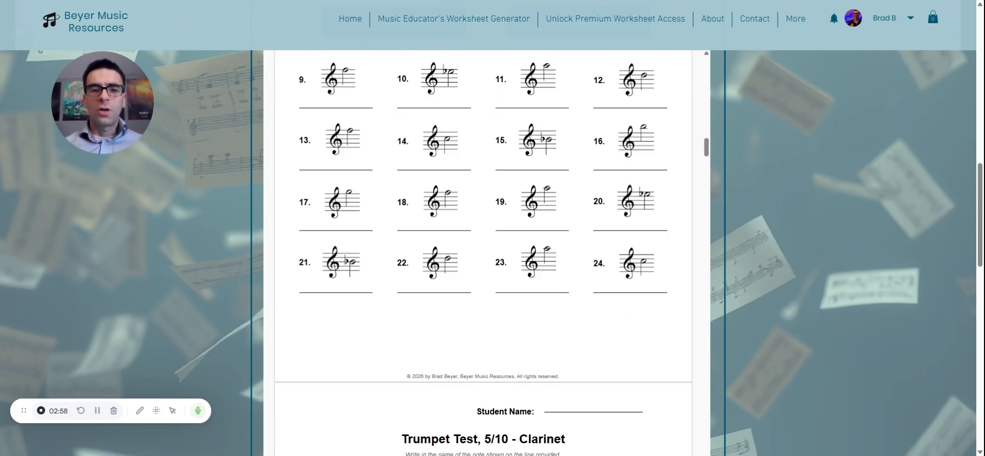
scroll(482, 251, down, 20)
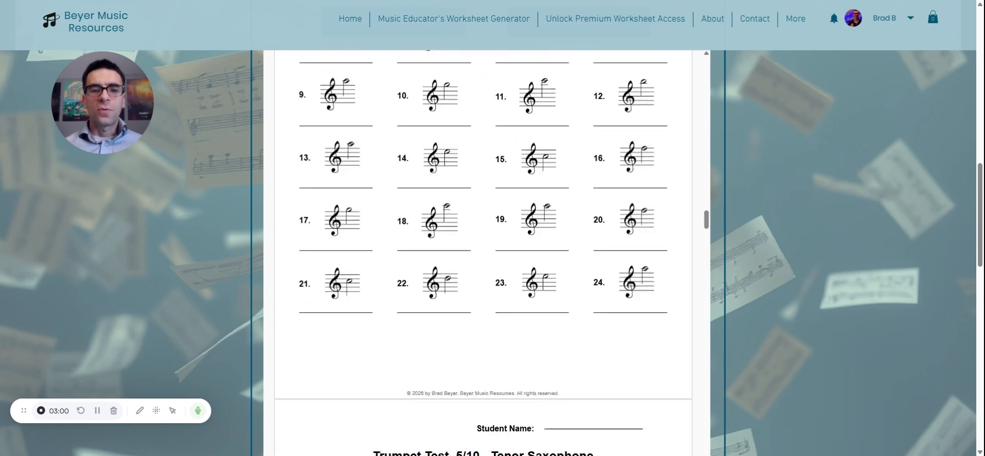
scroll(482, 252, down, 20)
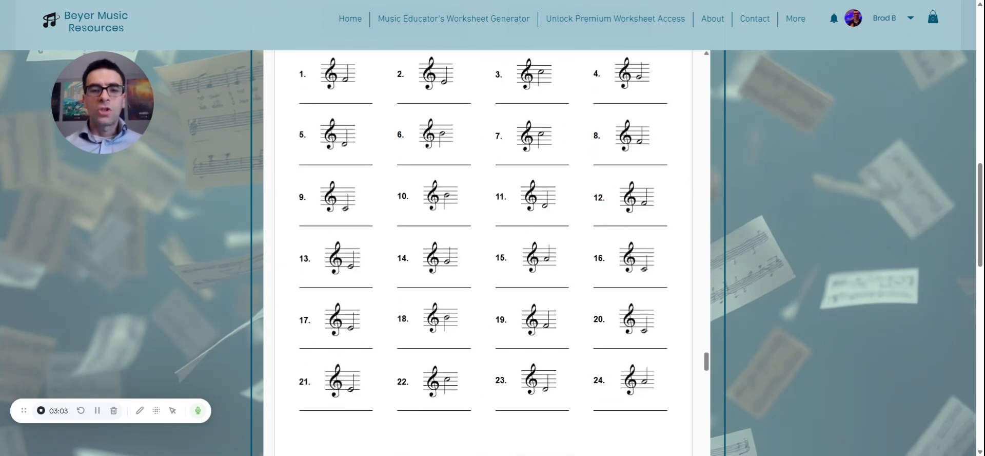
scroll(482, 251, down, 20)
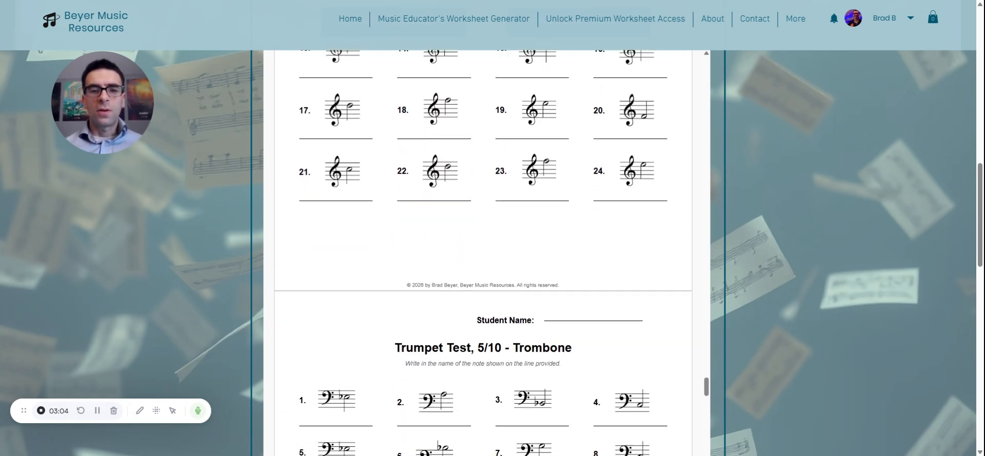
scroll(483, 251, down, 20)
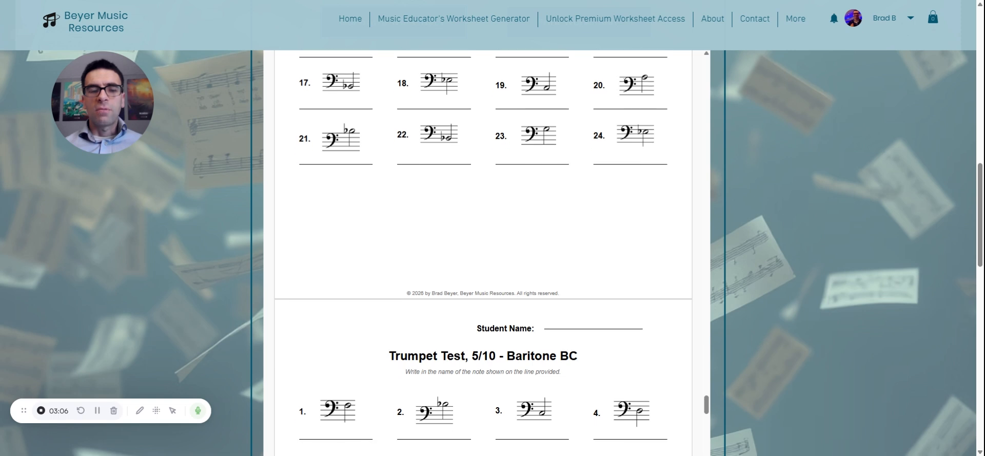
scroll(482, 251, up, 6)
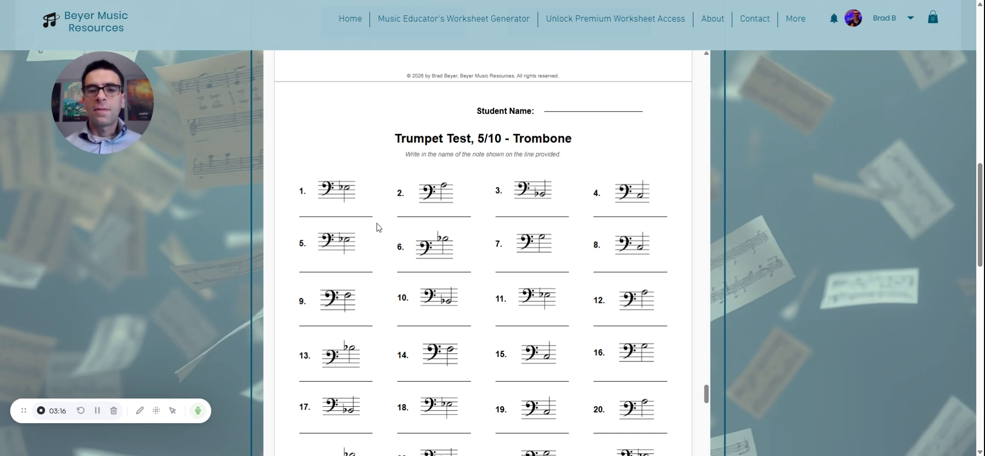
scroll(378, 227, down, 12)
scroll(378, 228, up, 3)
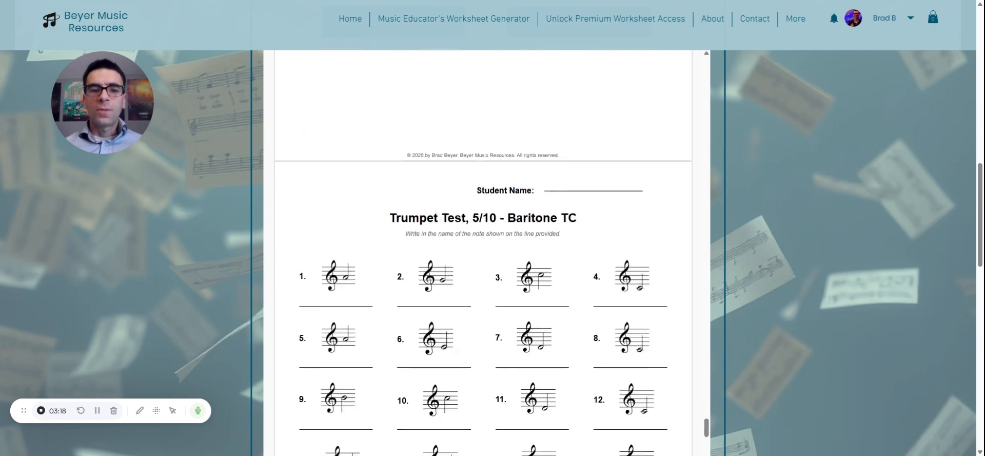
scroll(287, 211, down, 1)
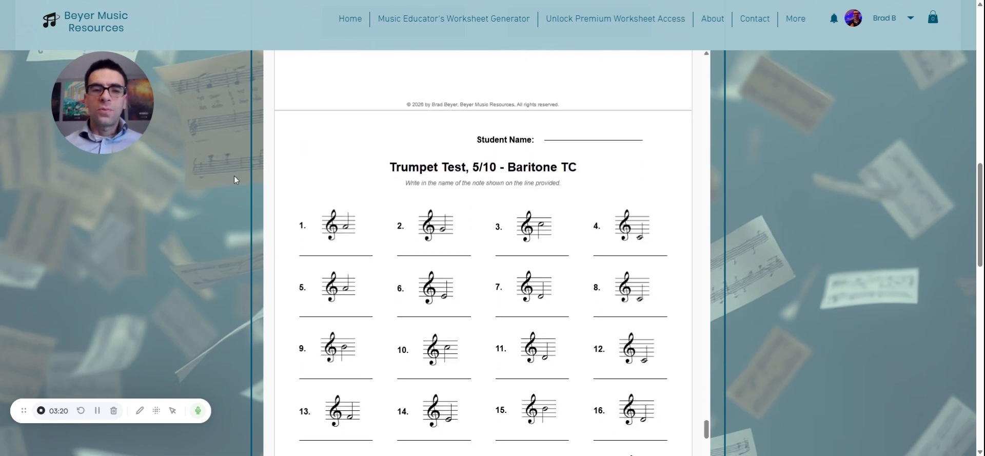
Change the instrument and level of the worksheet to Custom Clef/Range
scroll(233, 177, up, 5)
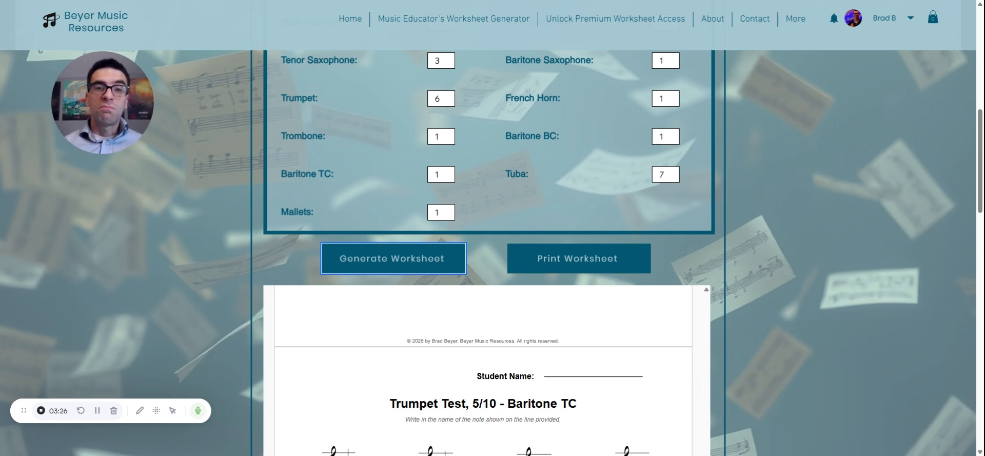
scroll(487, 252, up, 5)
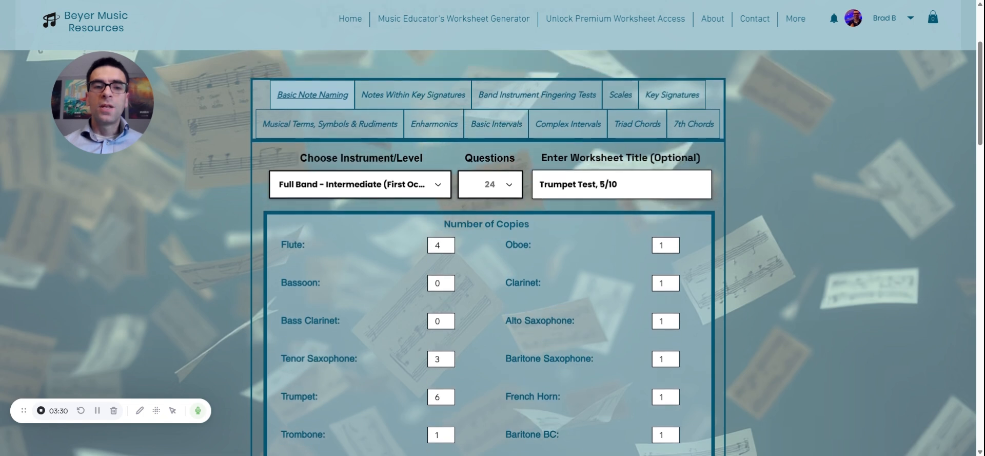
click(371, 184)
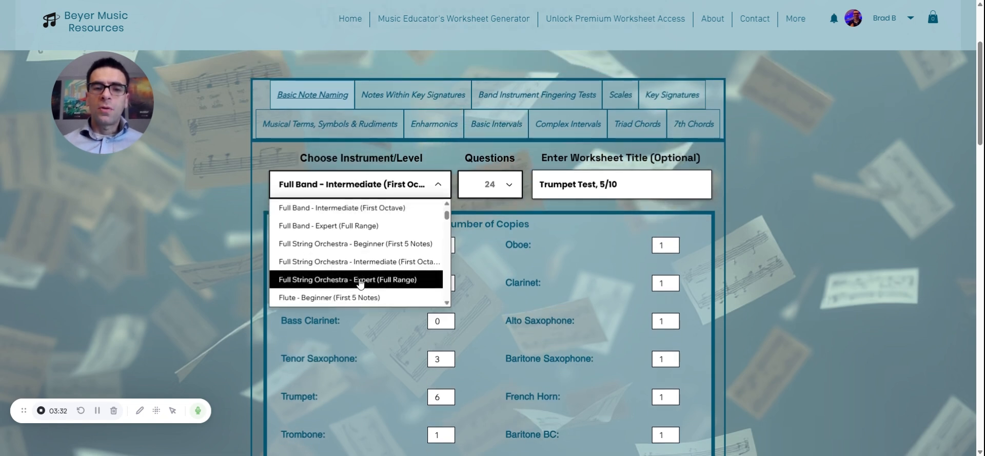
scroll(360, 280, down, 10)
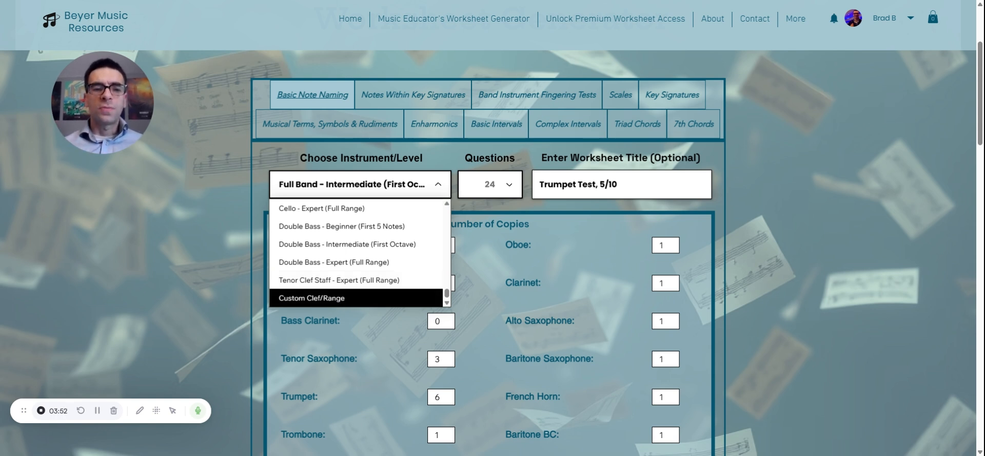
click(312, 297)
Set the clef of the custom note range to Bass Clef
scroll(263, 252, down, 2)
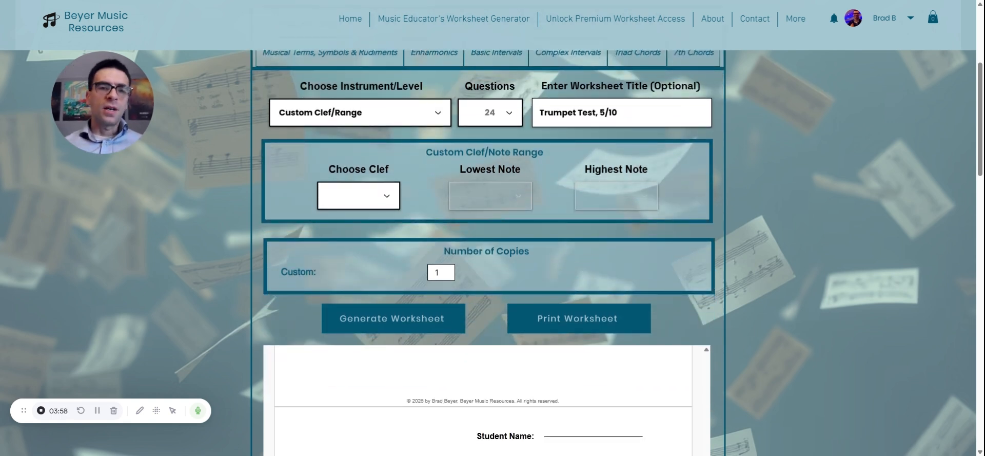
click(372, 205)
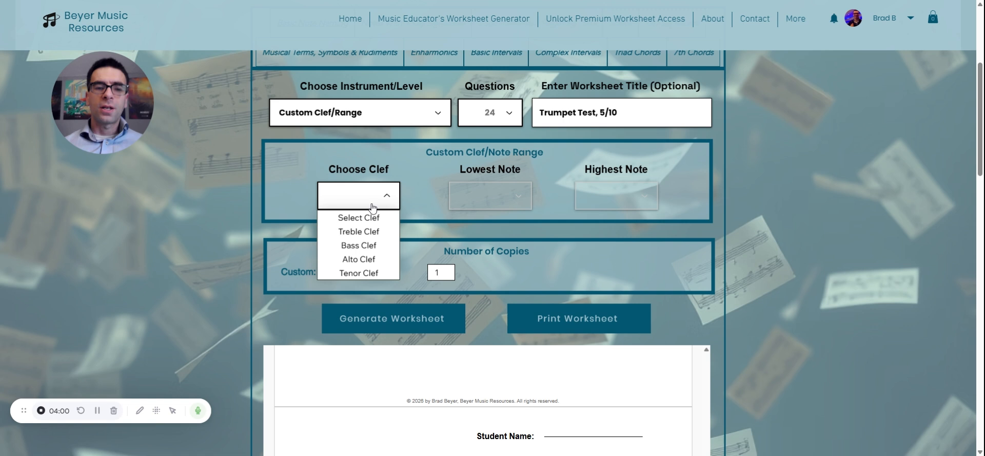
click(367, 246)
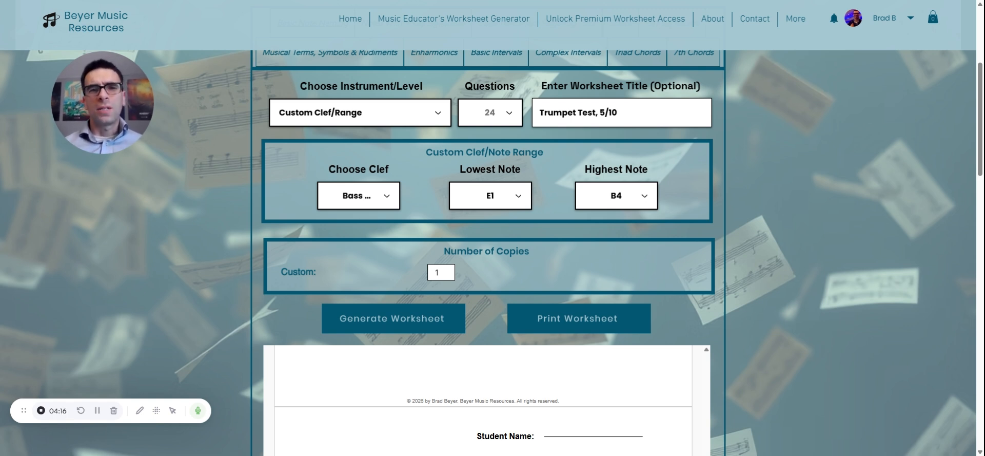
Set the custom range's lowest note to C2 and its highest note to C3
click(501, 197)
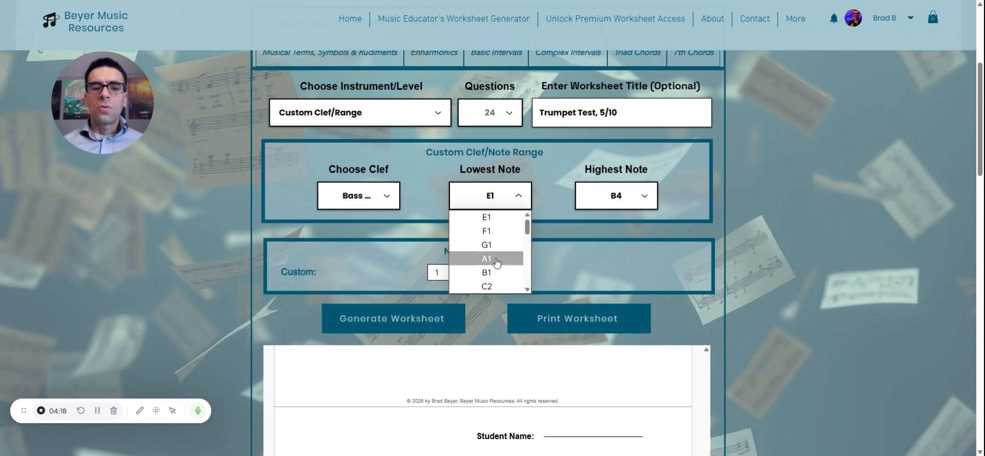
scroll(492, 257, down, 5)
scroll(496, 259, up, 5)
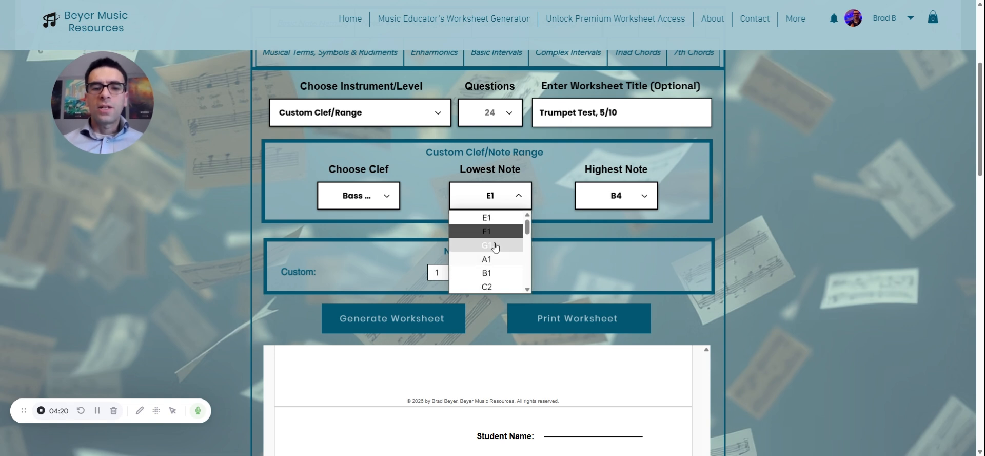
scroll(495, 247, down, 1)
click(488, 241)
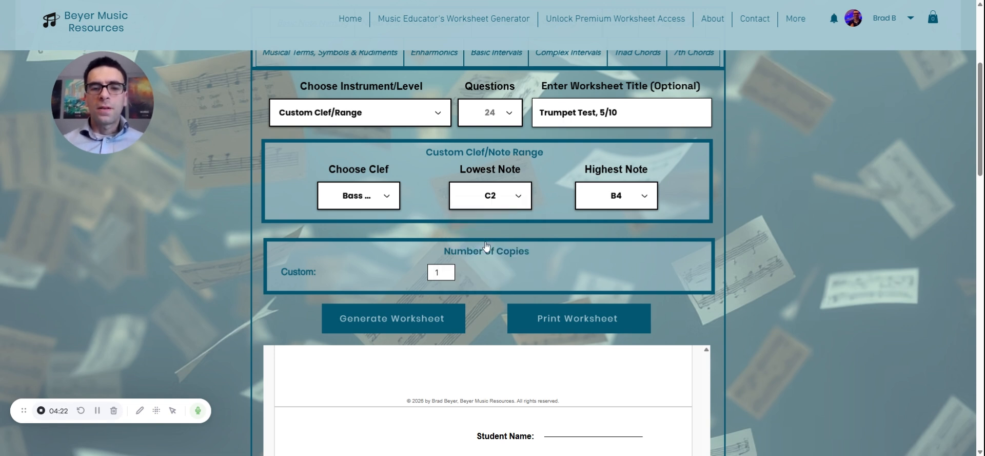
click(622, 203)
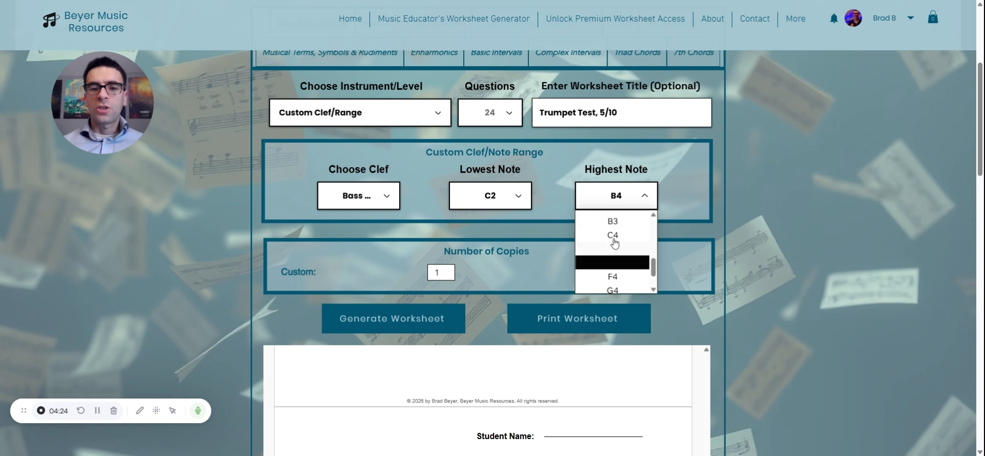
scroll(614, 243, up, 4)
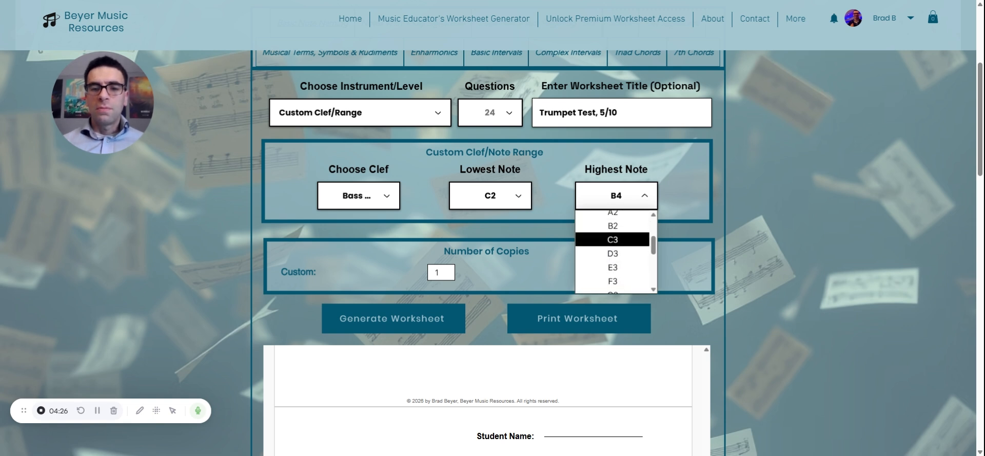
click(614, 240)
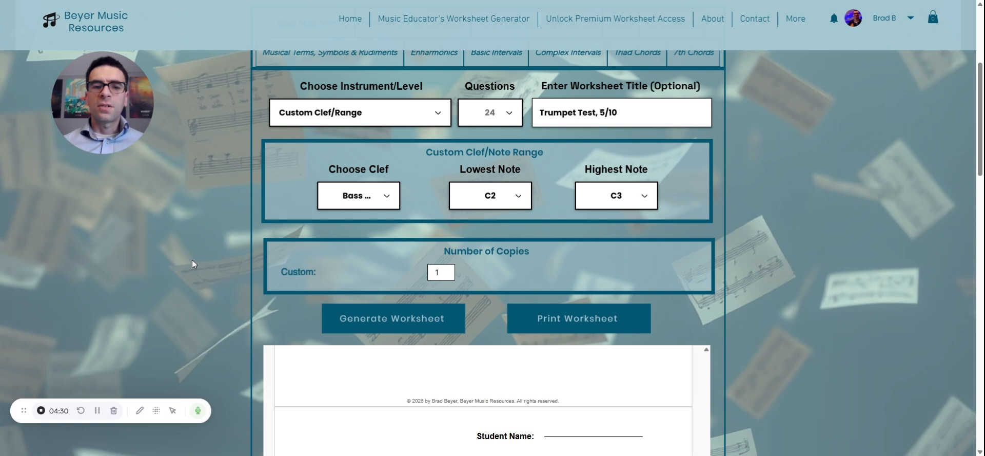
Generate the custom bass clef worksheet and look over its questions
scroll(192, 261, down, 2)
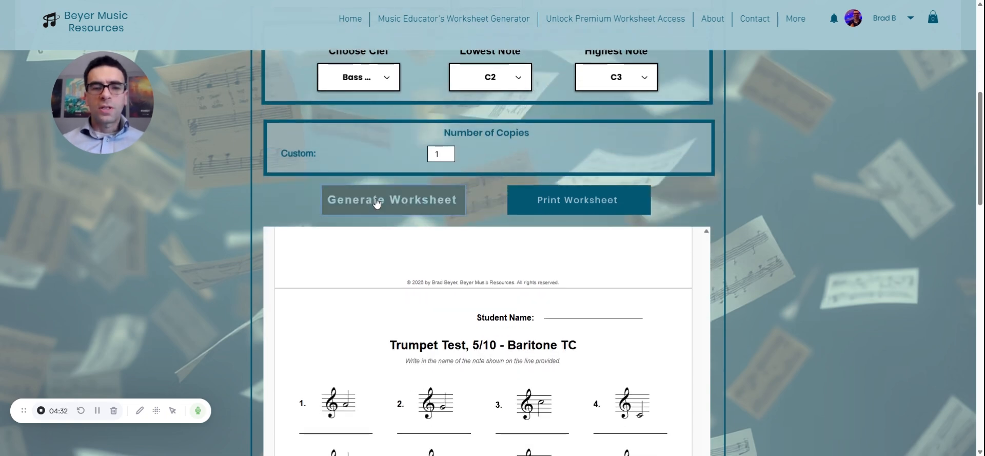
click(355, 204)
scroll(224, 236, down, 3)
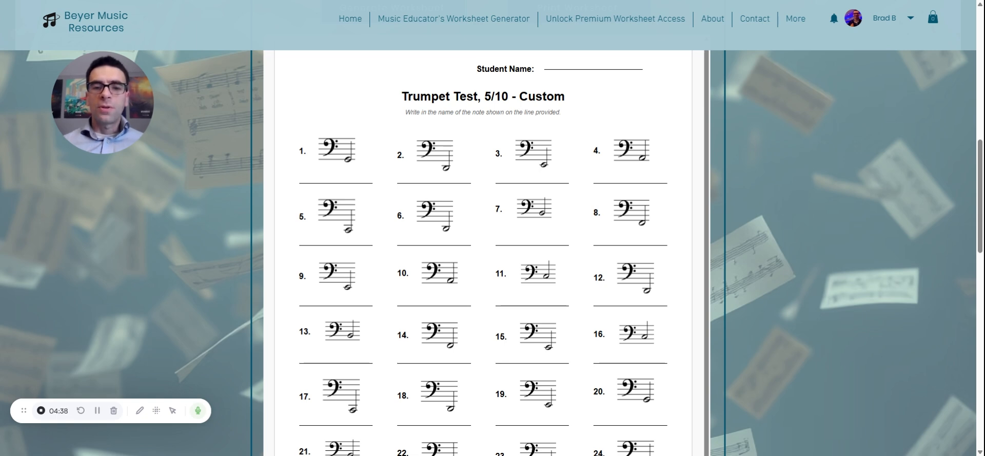
scroll(482, 257, down, 3)
scroll(483, 257, up, 5)
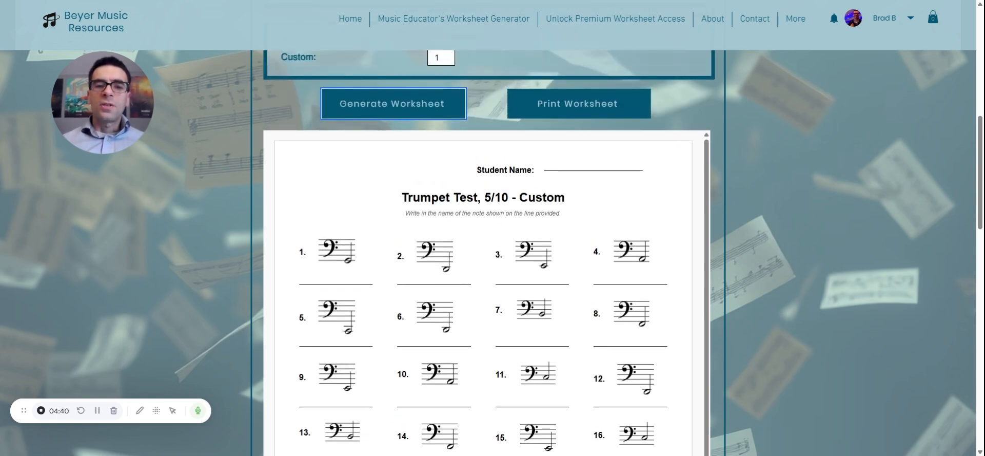
Look over the available clef choices for the custom range without picking a different one
scroll(467, 244, up, 4)
click(384, 195)
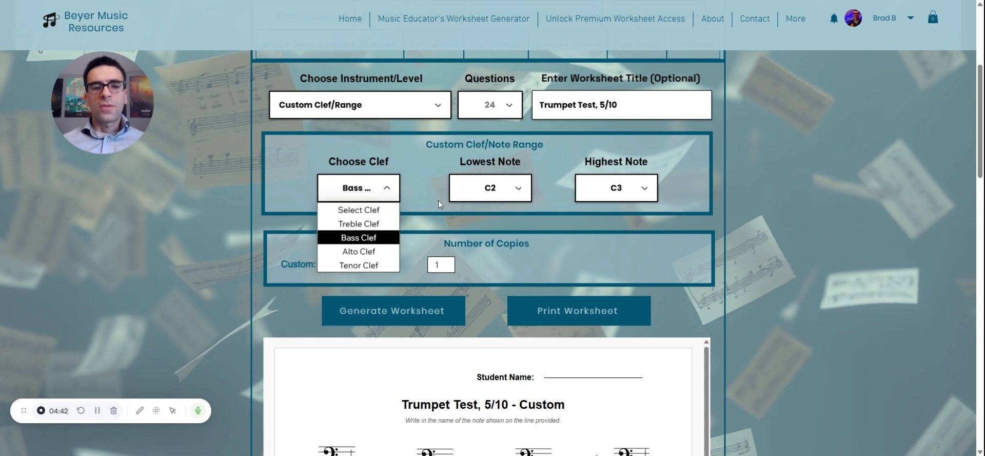
click(203, 197)
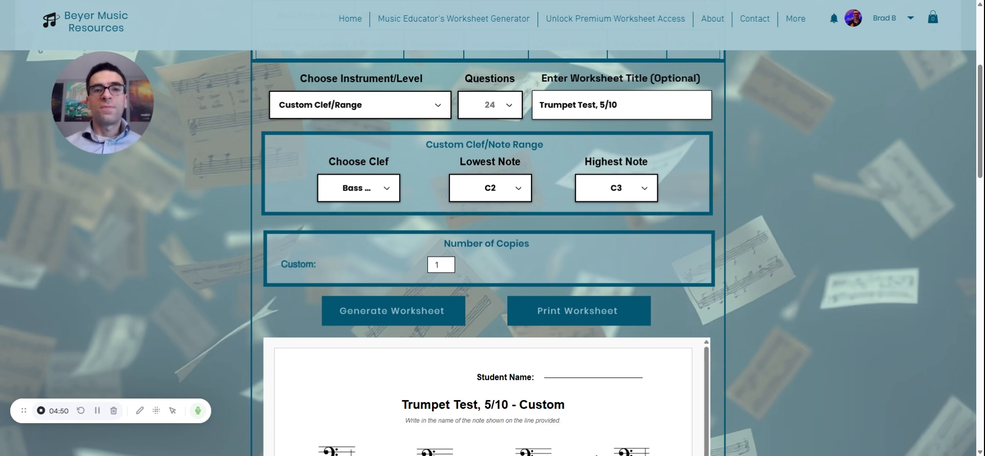
scroll(487, 251, up, 4)
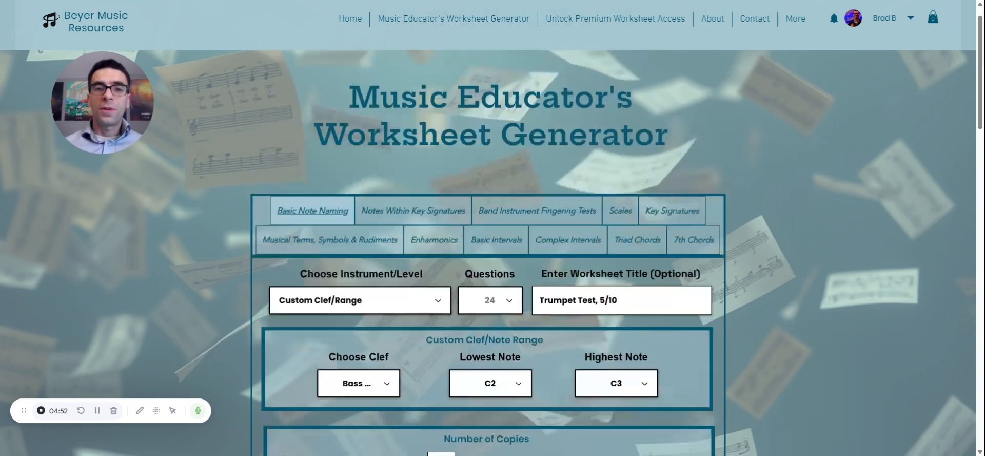